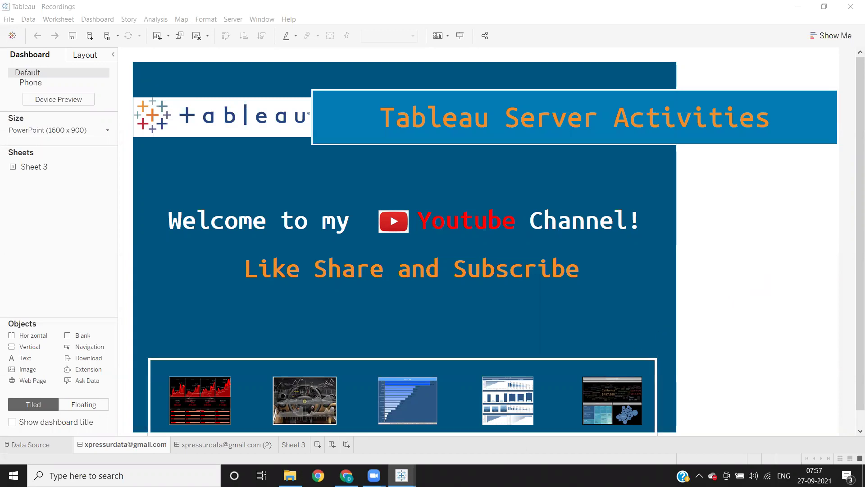
Step: Bring the 'Line & Area Chart' workbook window to the front in Tableau Desktop
mouse_move(401, 475)
click(465, 410)
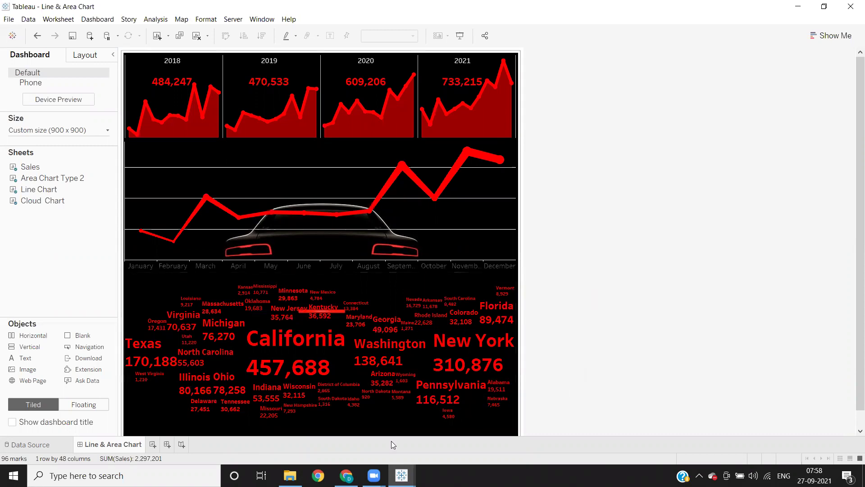
Step: Bring the Tableau Online sign-in page in Chrome to the front
mouse_move(347, 475)
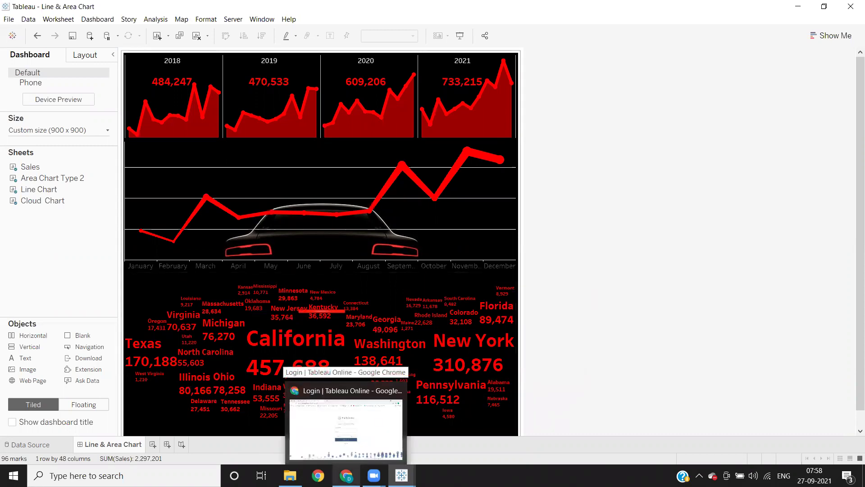
click(370, 445)
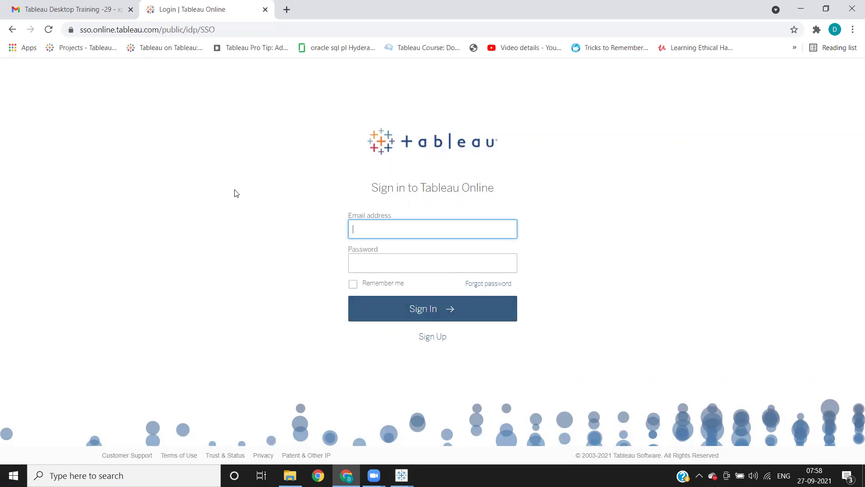
click(310, 24)
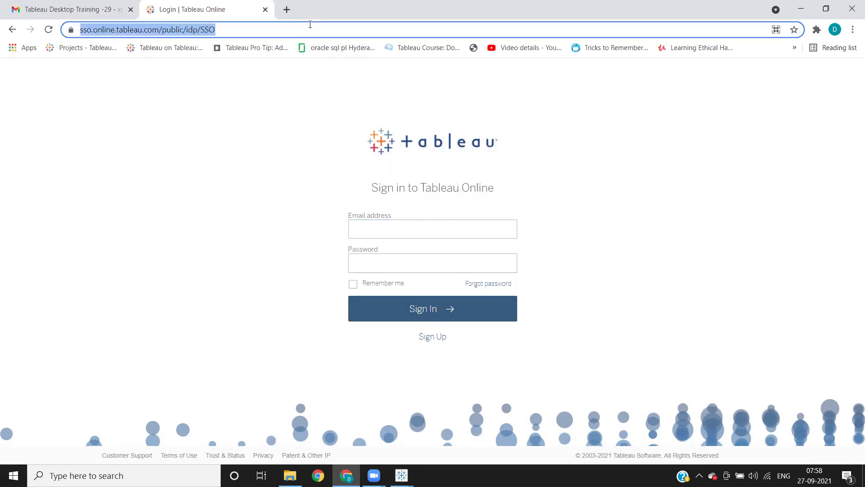
Step: Sign in to Tableau Online with the account e-mail address and password
click(249, 162)
click(385, 229)
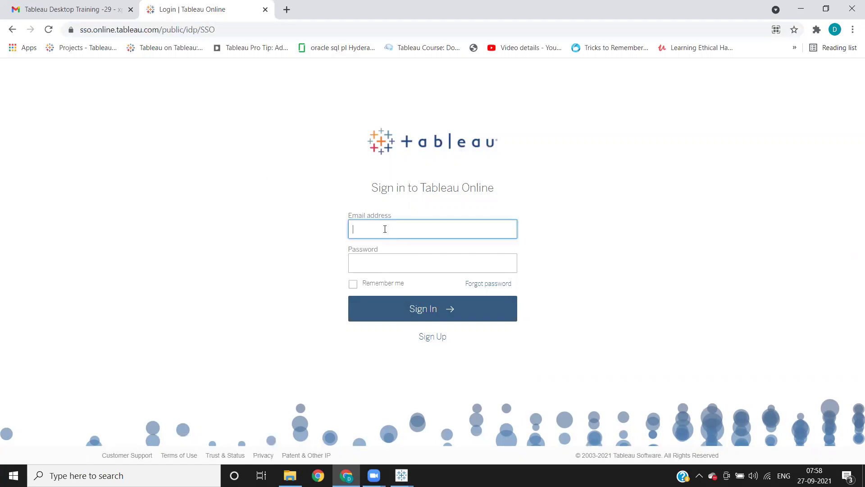
key(Tab)
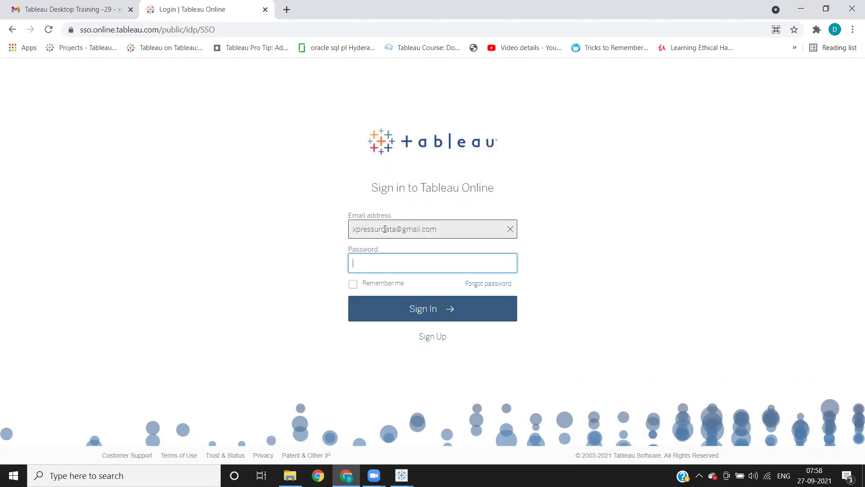
text(********)
key(Return)
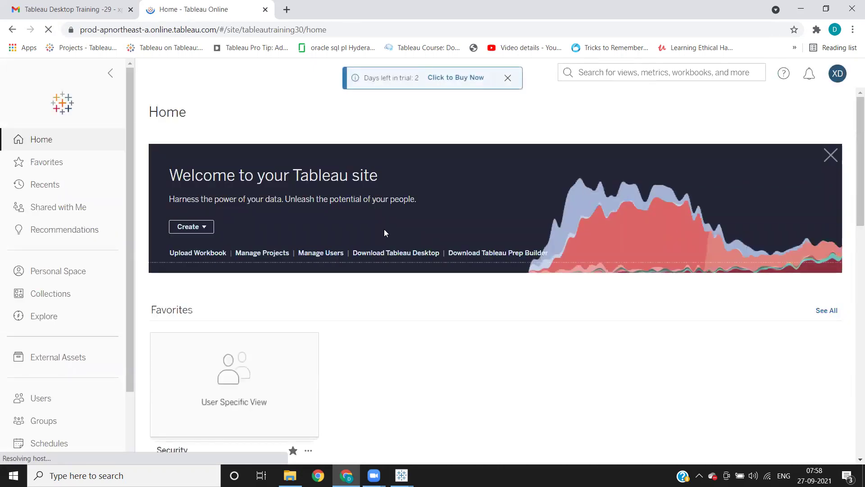
Step: Dismiss the 'Days left in trial' banner and return to the Line & Area Chart workbook
click(274, 30)
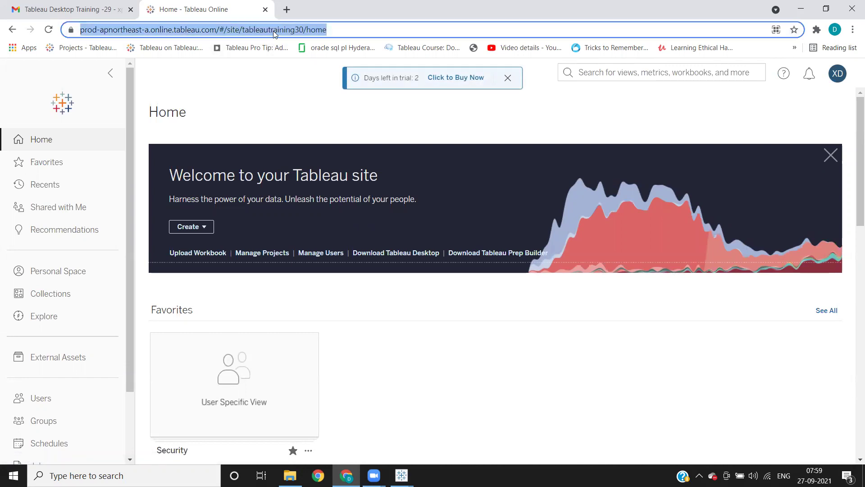
click(508, 78)
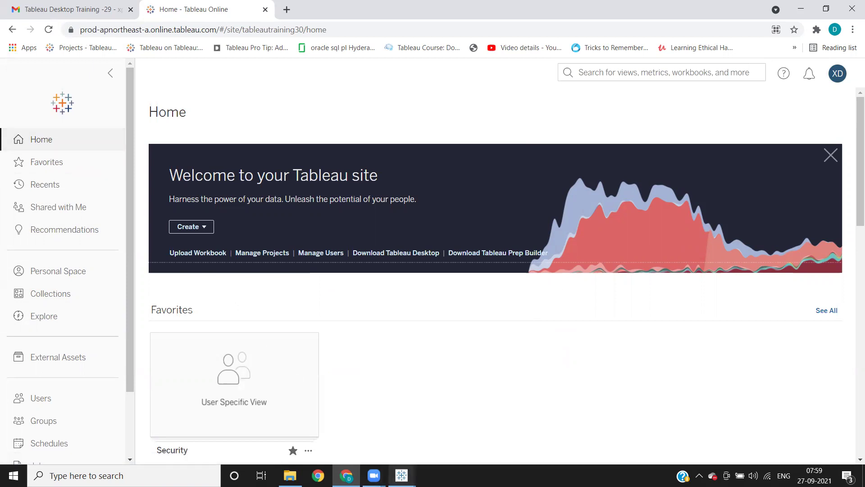
mouse_move(402, 476)
click(436, 439)
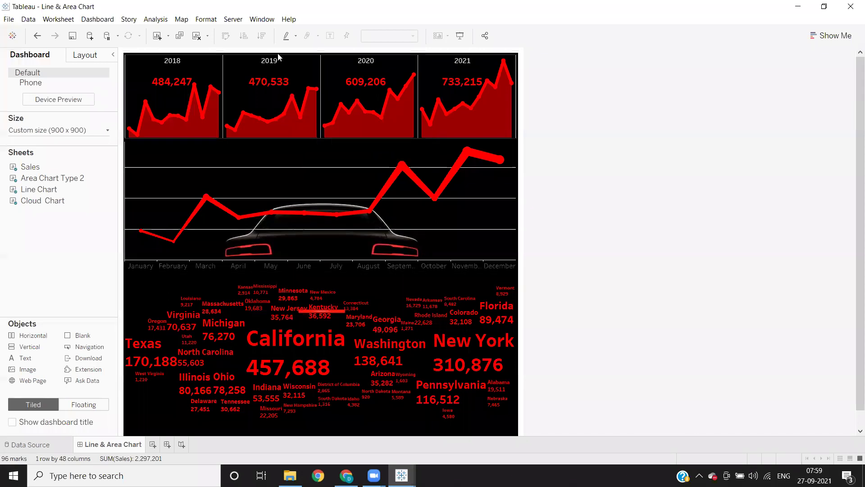
Step: Start a Server sign-in and connect to 'Tableau Online' as the server
click(238, 20)
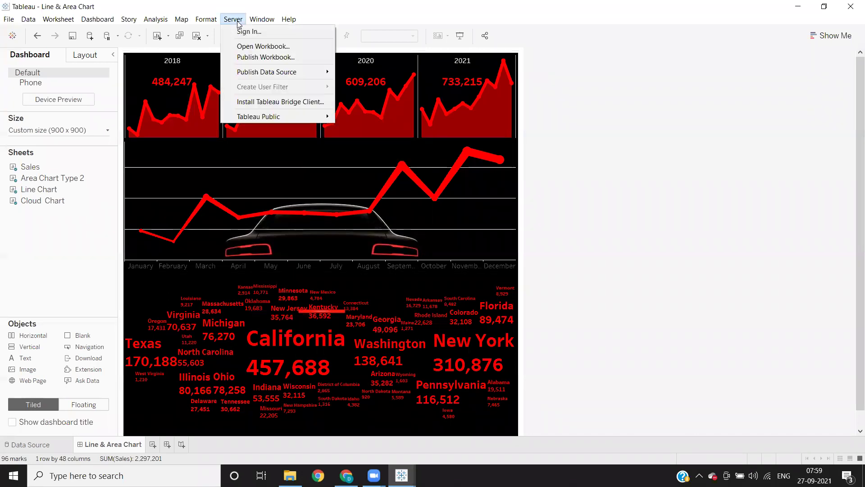
click(243, 32)
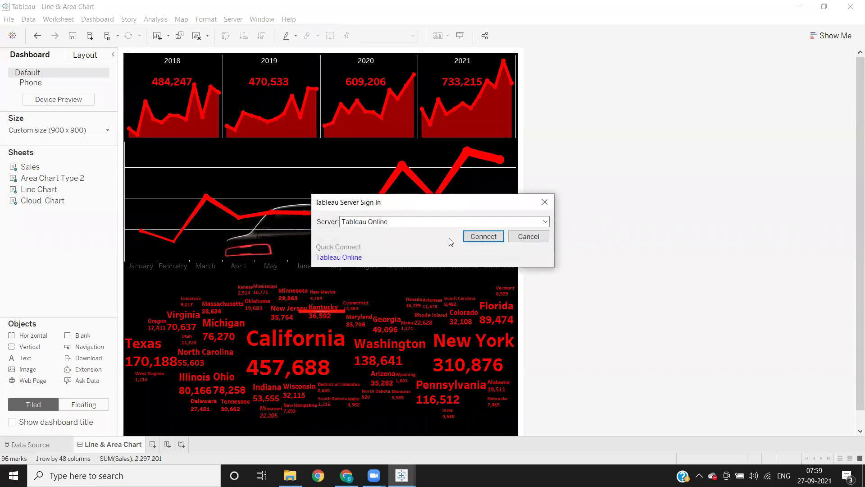
drag(396, 223, 341, 222)
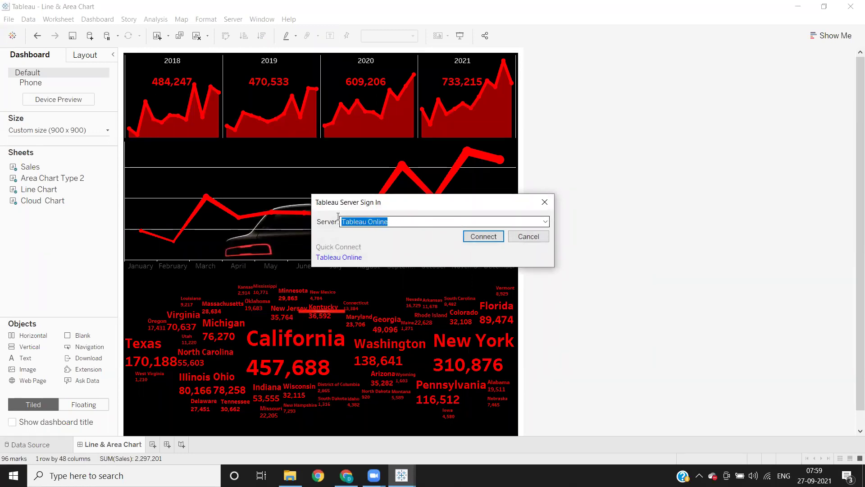
click(416, 222)
drag(415, 223, 327, 219)
click(481, 236)
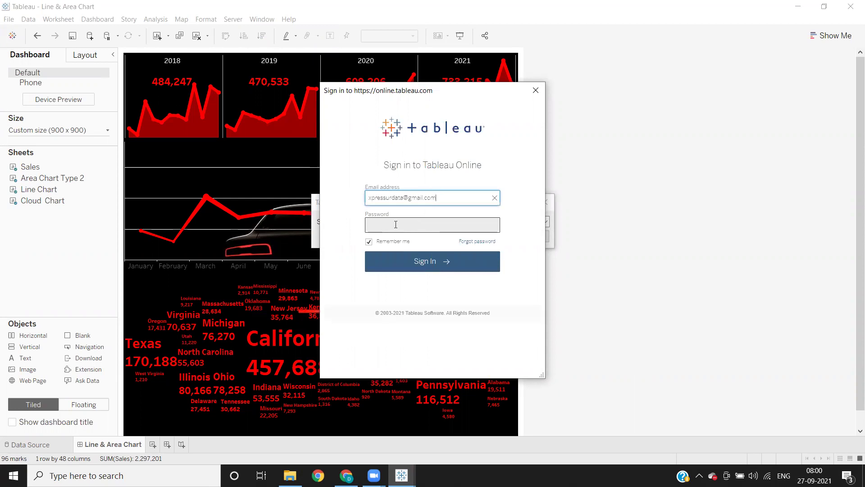
Step: Enter the Tableau Online account password to complete the sign-in
click(396, 224)
text(*********)
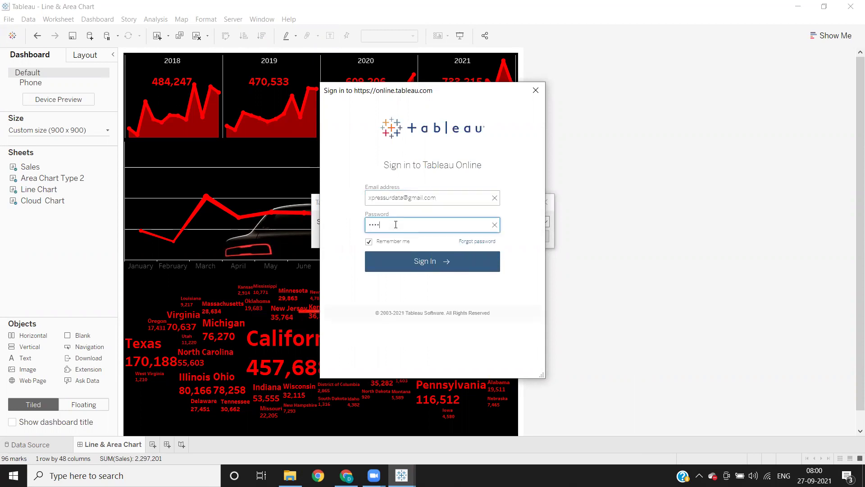
key(Return)
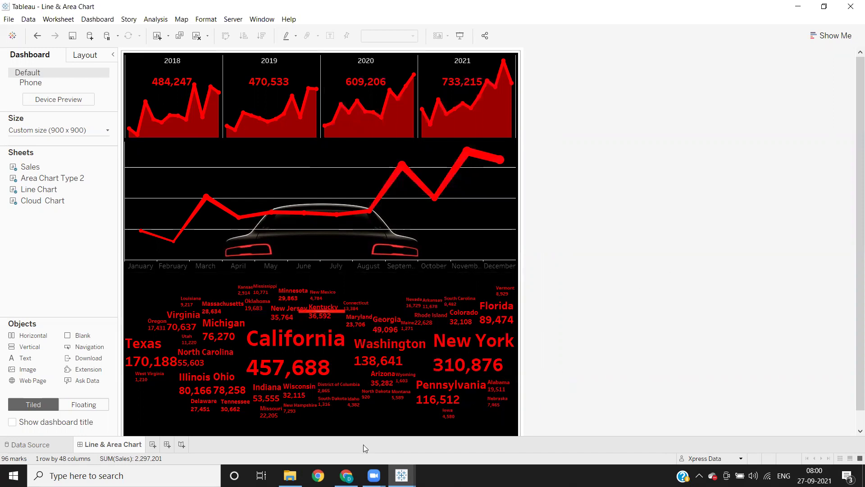
Step: View the Dev, Prod and QA projects on Tableau Online's Explore page, then return to Tableau Desktop
click(346, 476)
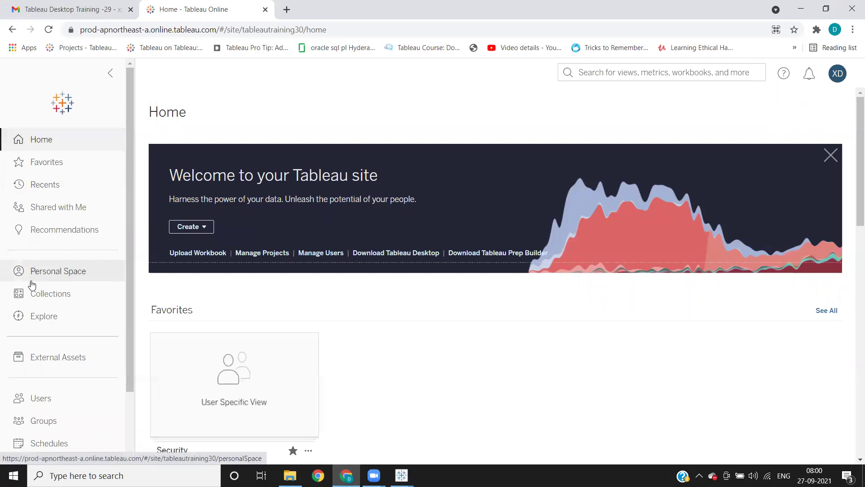
click(41, 318)
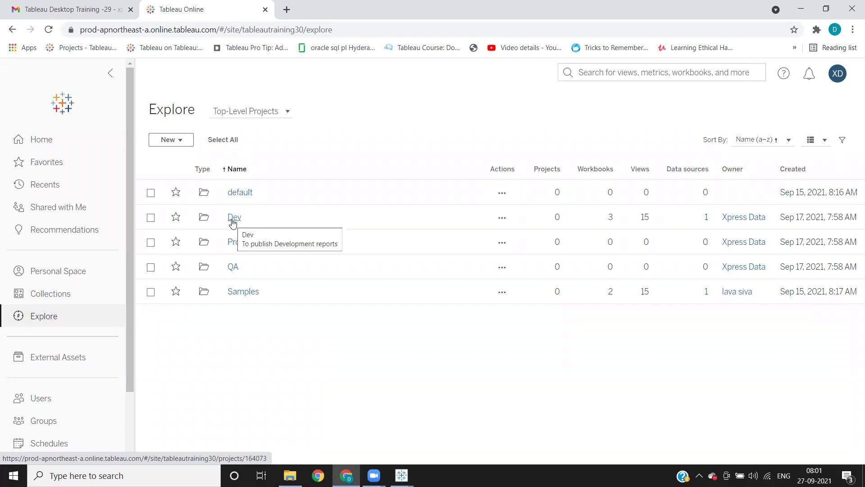
mouse_move(401, 476)
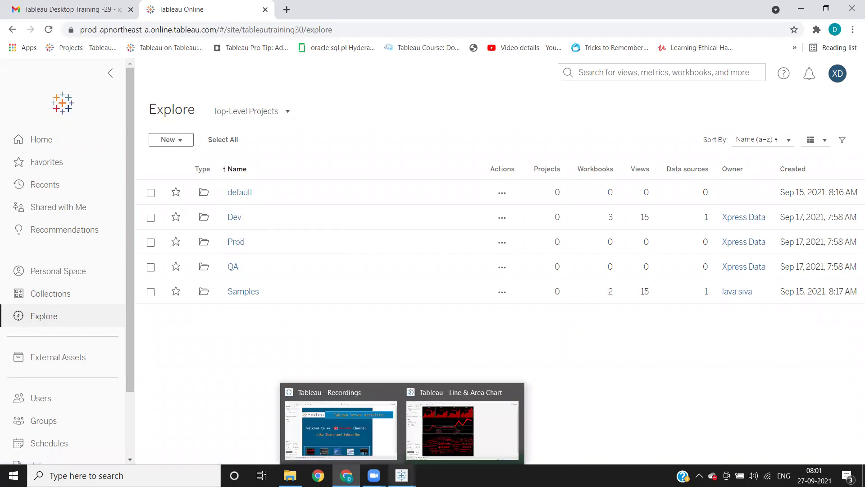
click(431, 434)
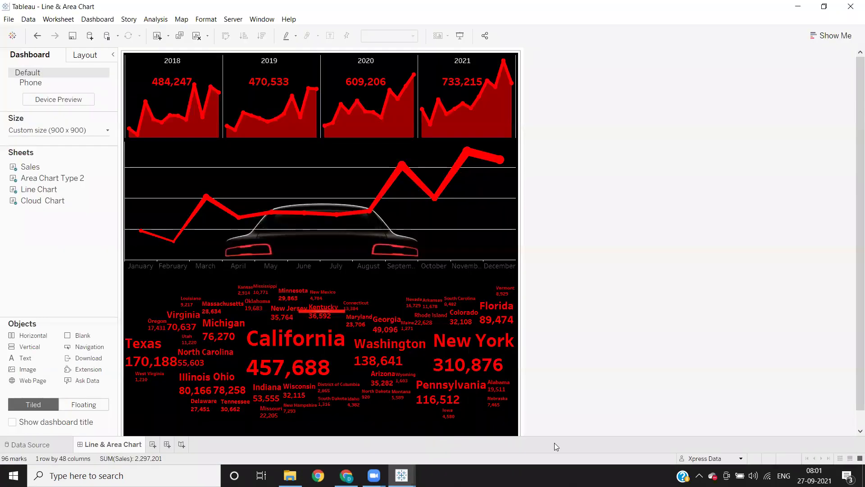
Step: Start publishing the workbook to Tableau Online with Dev as the destination project
click(232, 20)
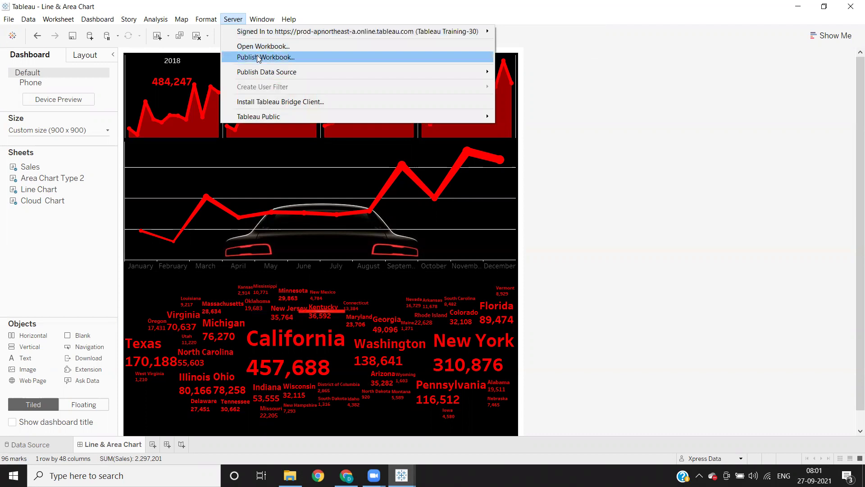
click(258, 58)
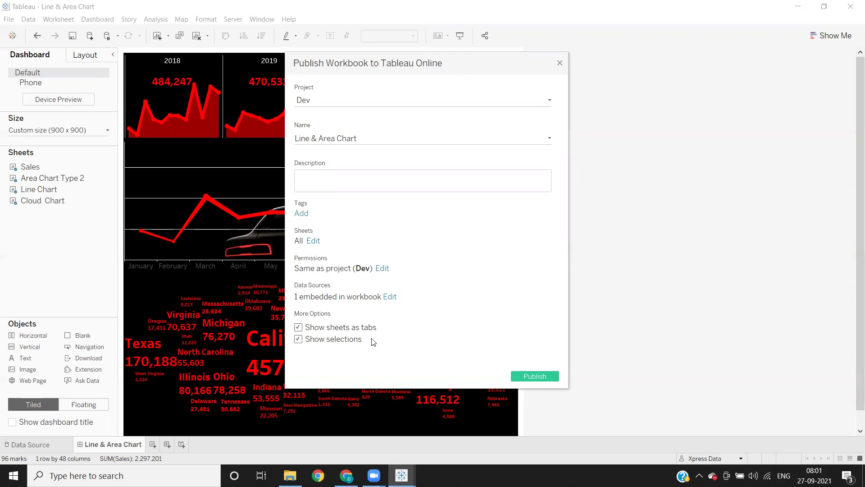
click(317, 102)
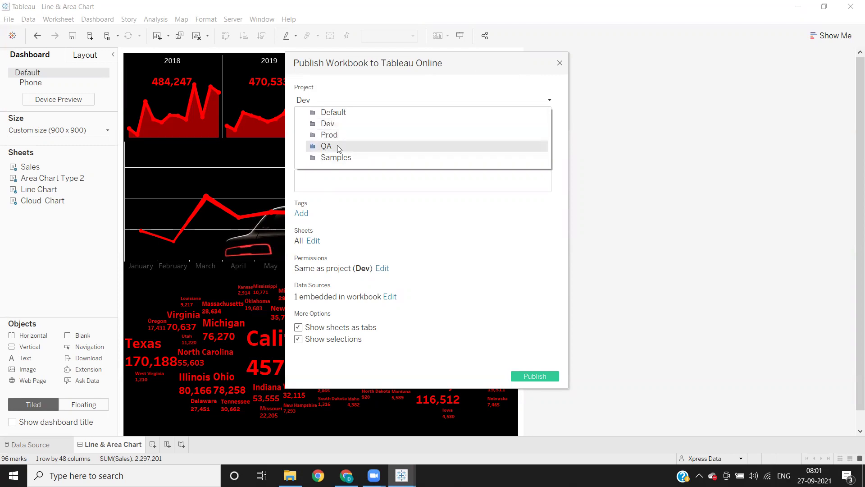
click(329, 124)
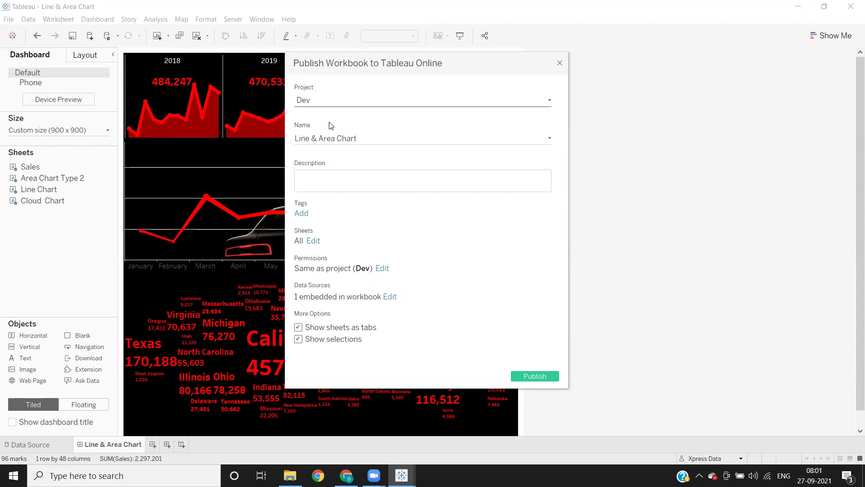
Step: Confirm the workbook name reads 'Line & Area Chart' and move to the Description field
click(374, 141)
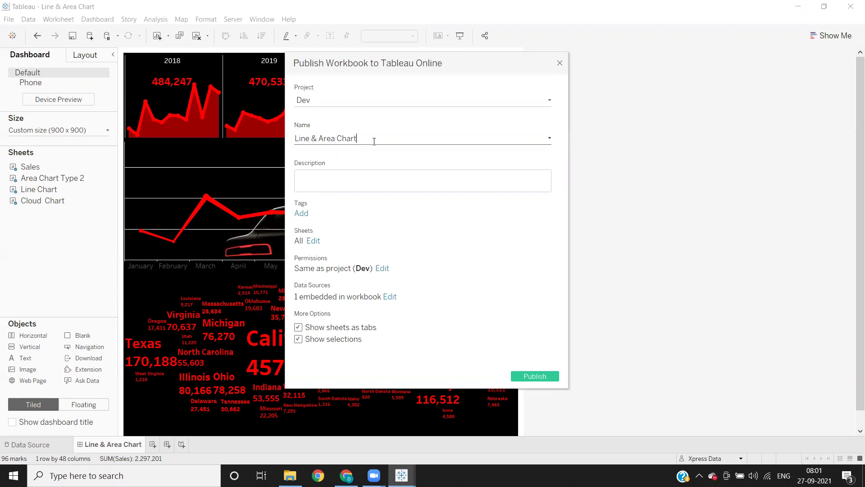
drag(360, 138, 299, 138)
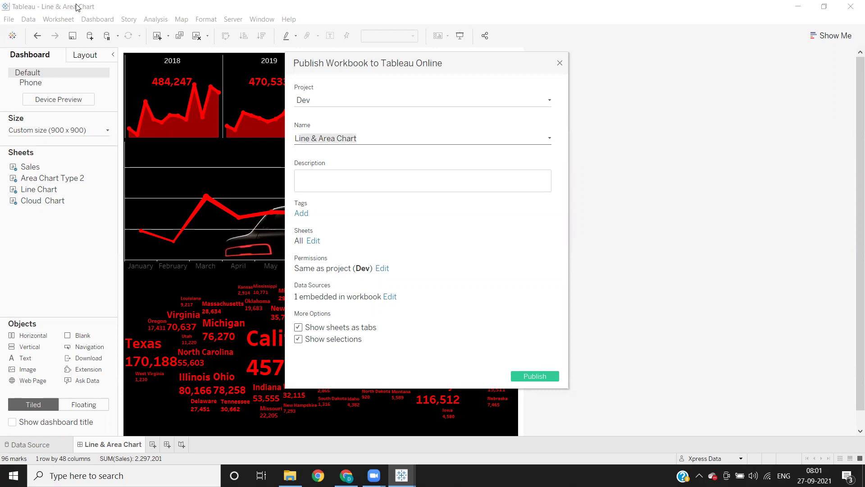
click(308, 135)
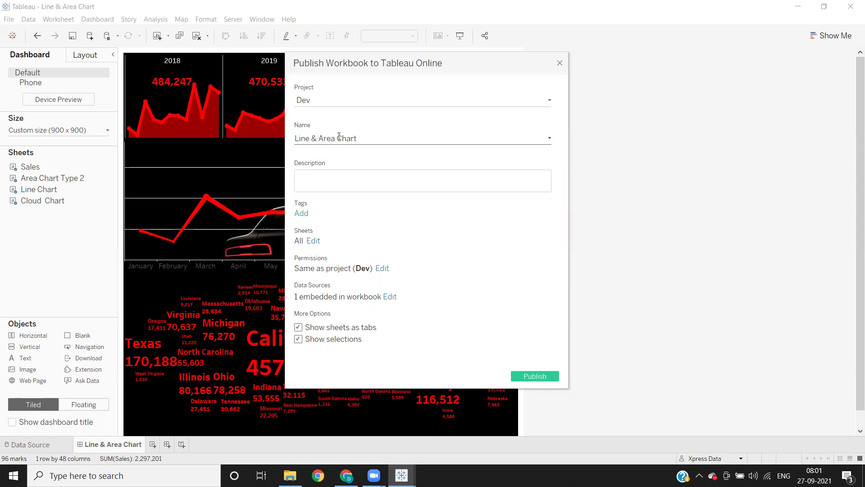
drag(371, 138, 291, 138)
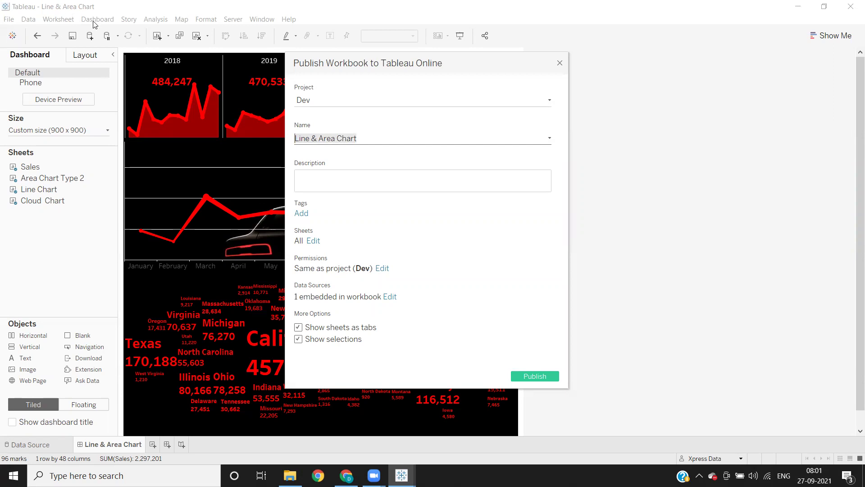
click(349, 138)
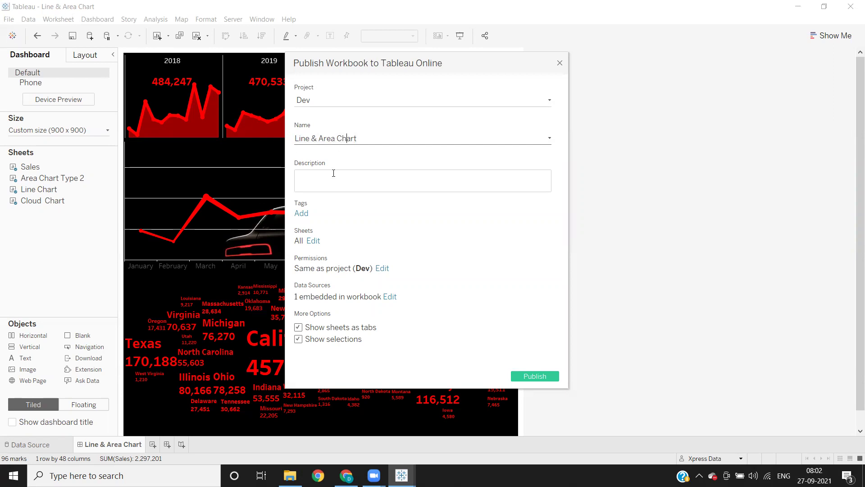
click(331, 182)
click(314, 244)
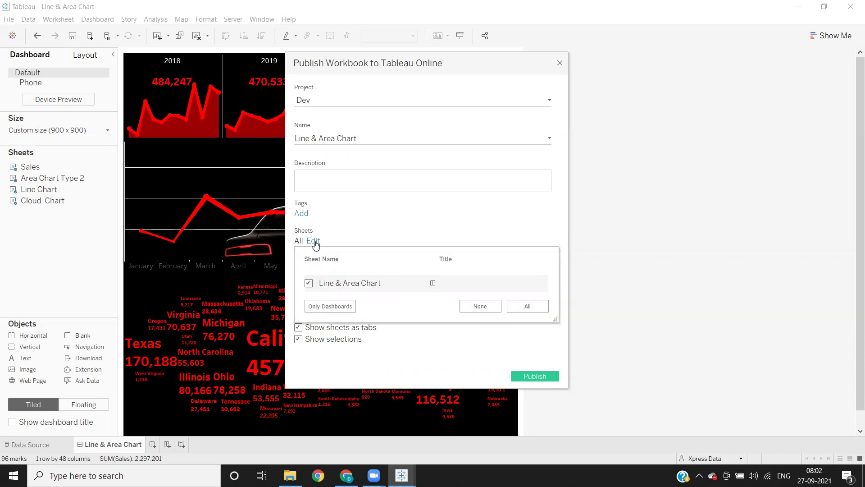
mouse_move(358, 288)
mouse_move(319, 285)
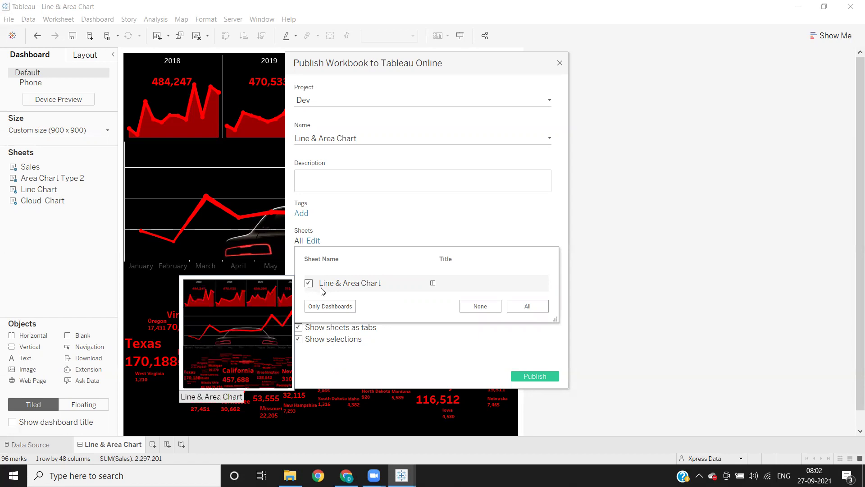
click(403, 235)
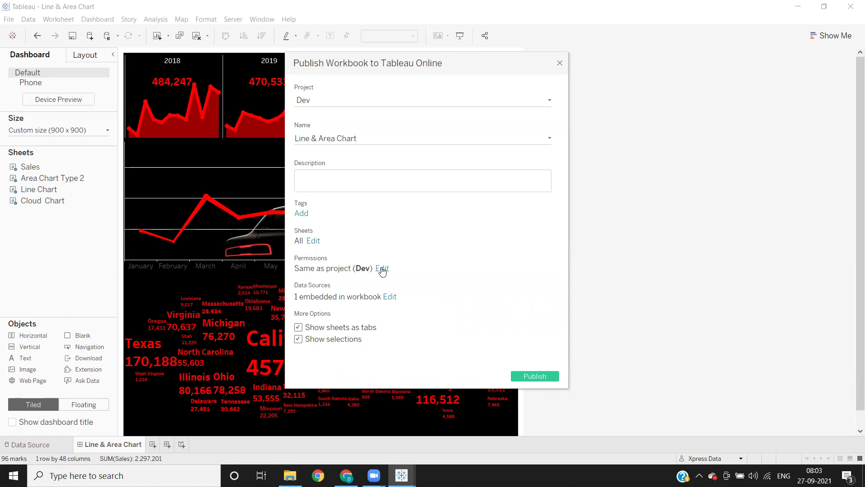
click(382, 269)
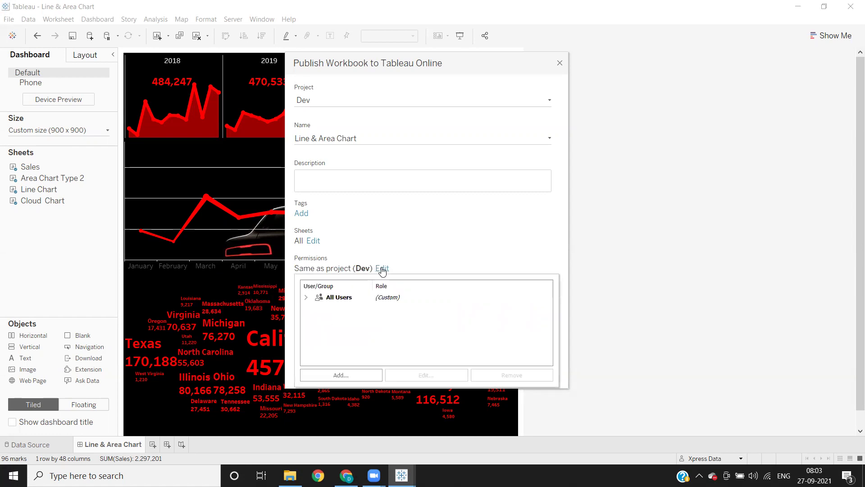
click(382, 269)
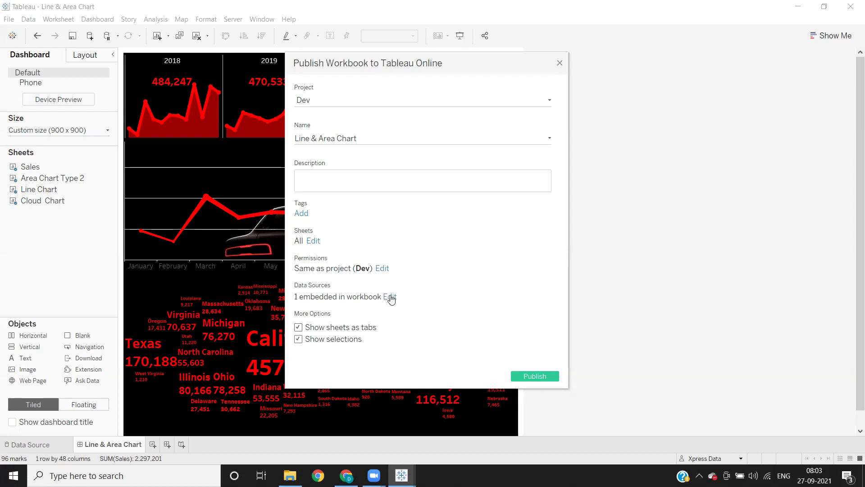
click(390, 298)
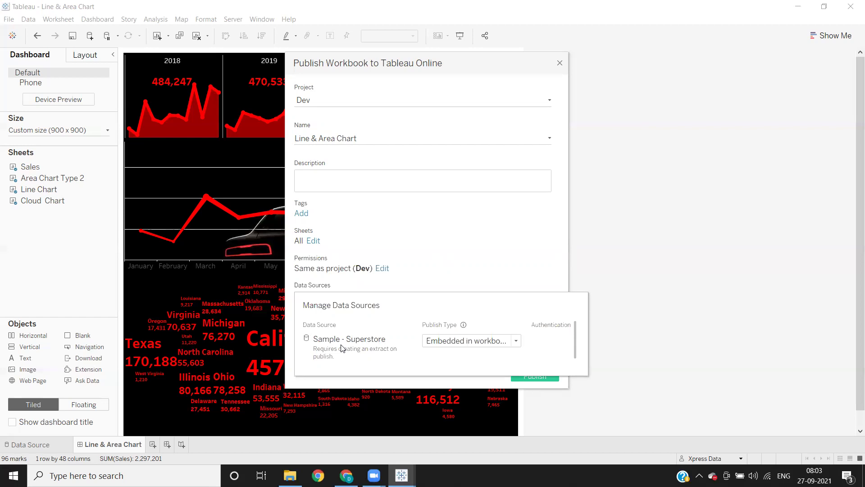
scroll(345, 349, down, 1)
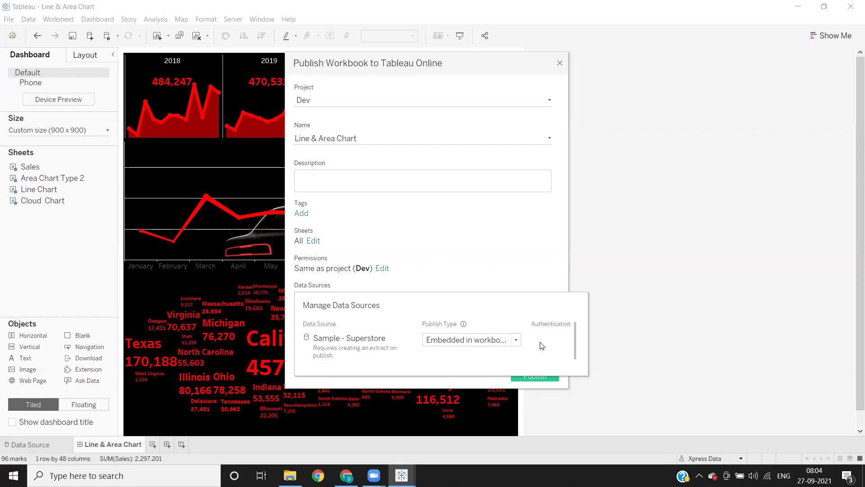
click(479, 281)
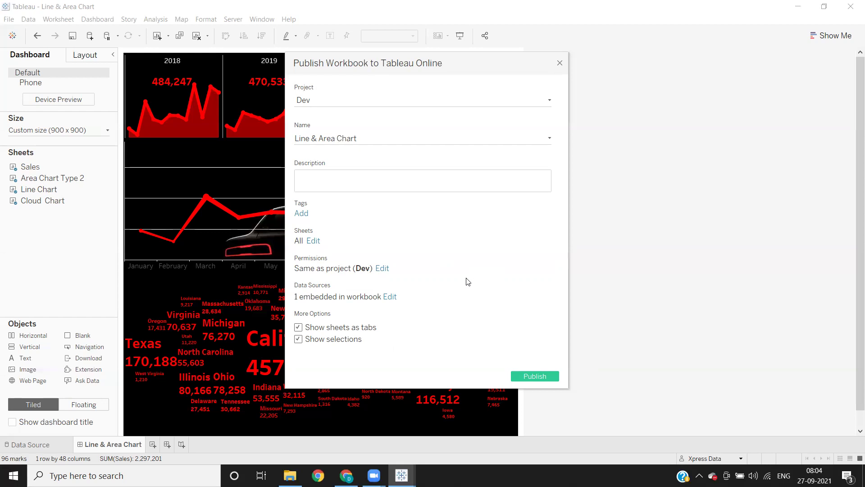
Step: Publish the Line & Area Chart workbook to the Dev project
click(535, 377)
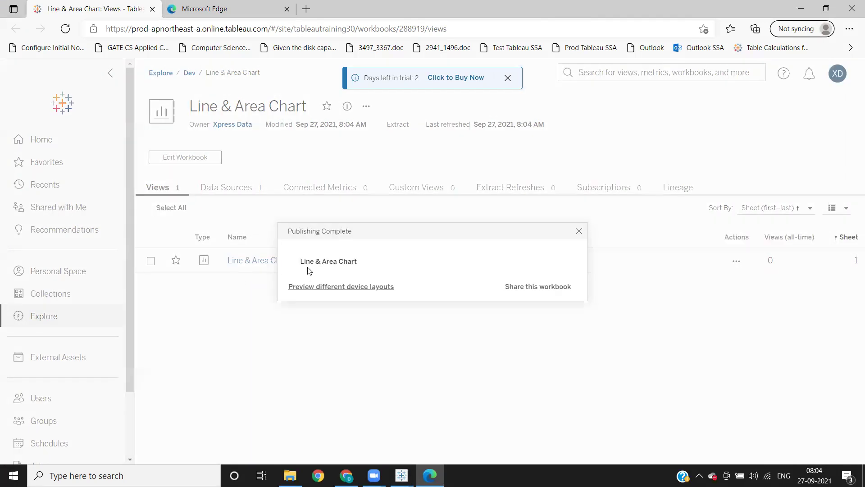
Step: Dismiss the Publishing Complete notice and open the Line & Area Chart dashboard from the Dev project
click(579, 230)
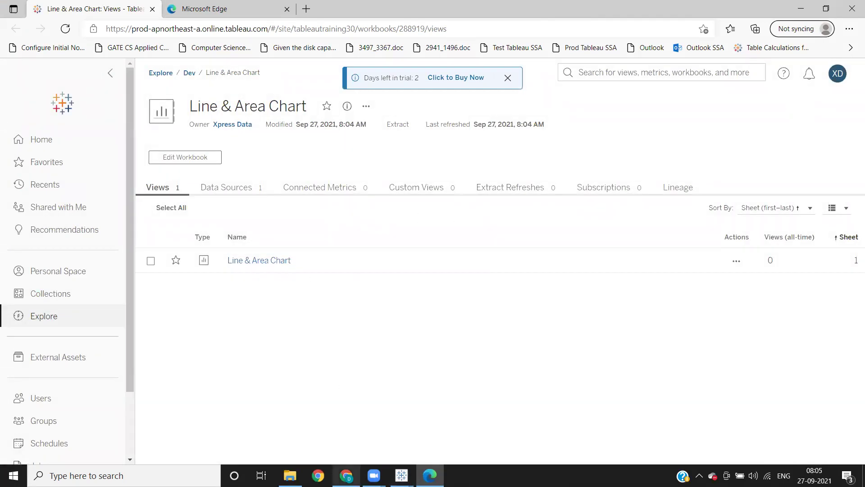
click(347, 476)
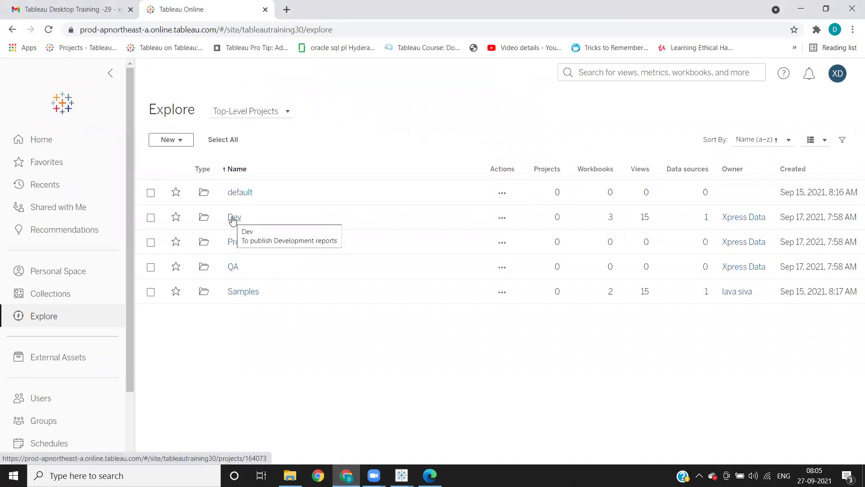
click(233, 221)
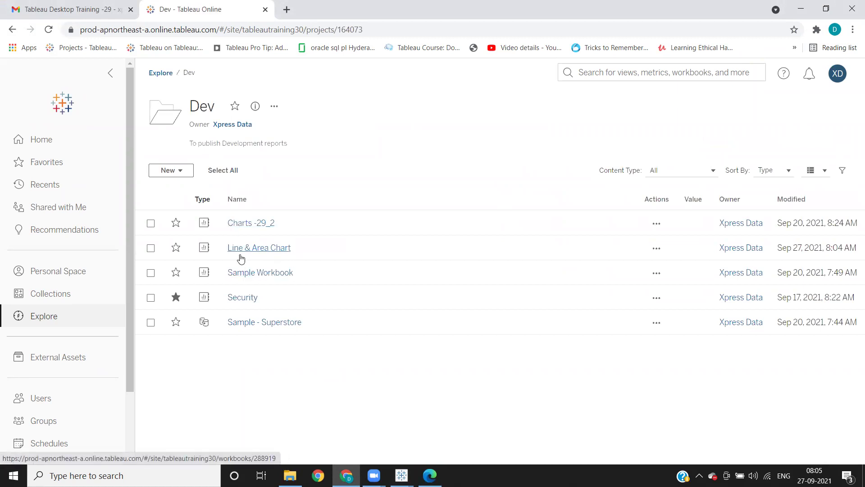
click(266, 248)
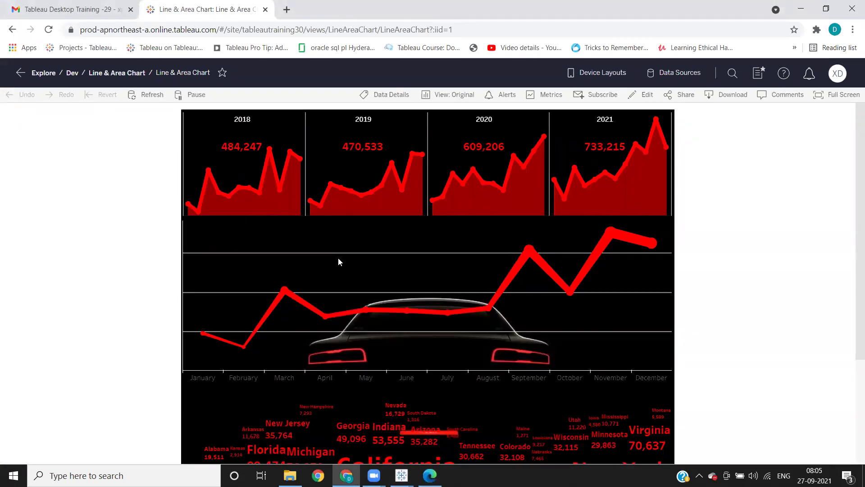
scroll(340, 261, down, 3)
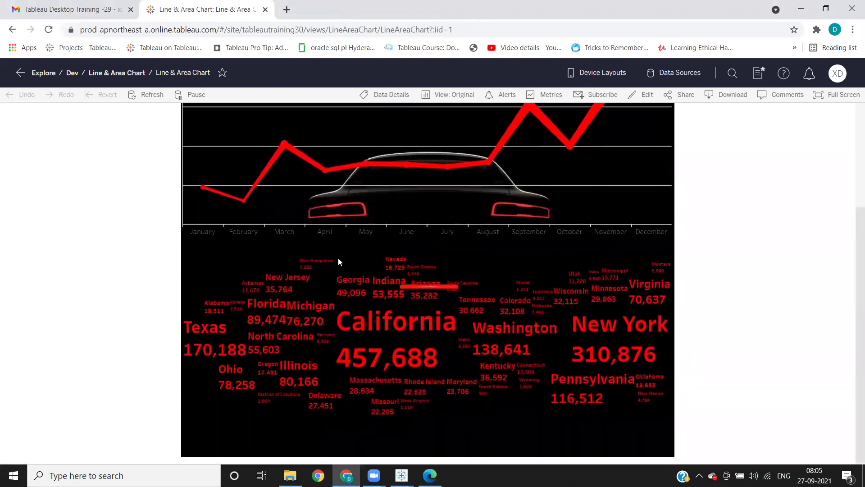
scroll(338, 258, up, 3)
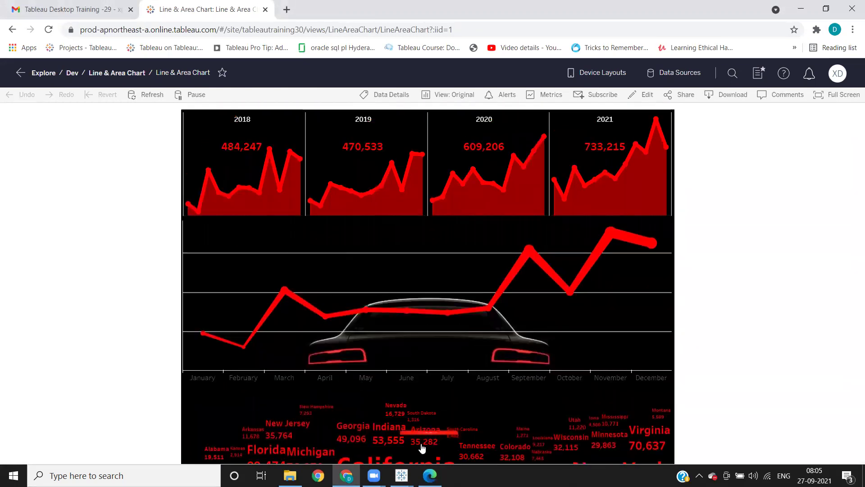